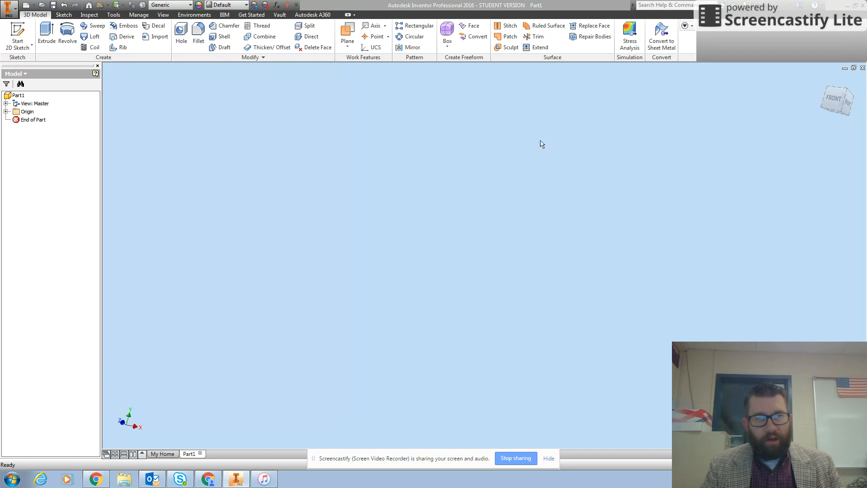
# - Sketch a rectangle about 2.31 by 0.79 in around the origin on the front plane
pyautogui.click(18, 47)
pyautogui.click(30, 63)
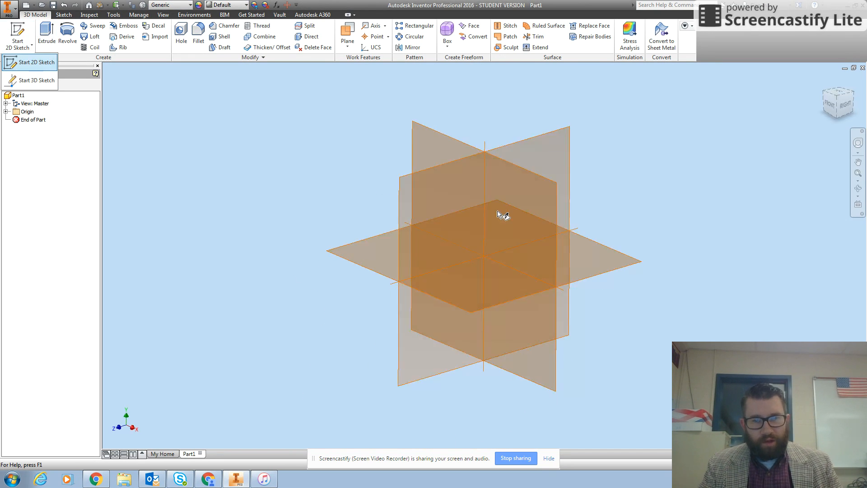
pyautogui.click(553, 213)
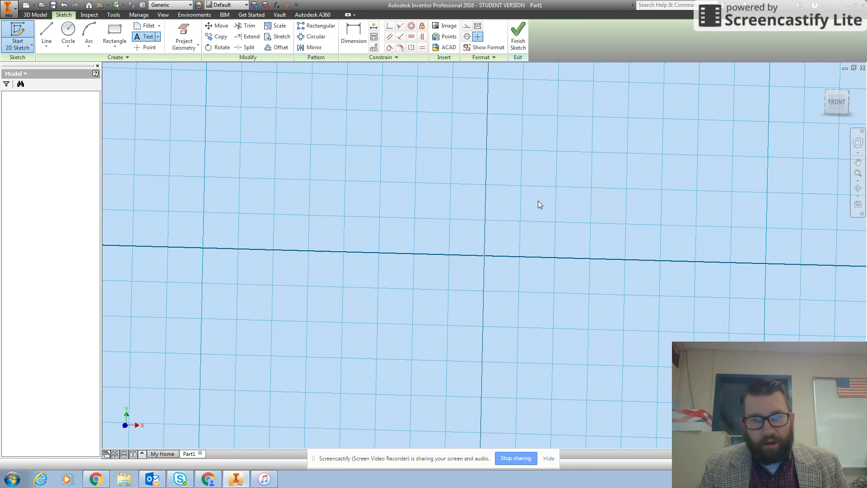
pyautogui.click(115, 34)
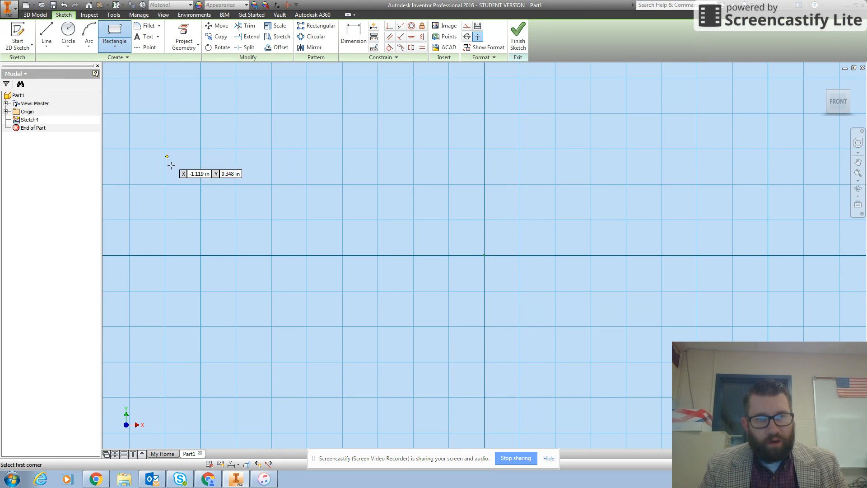
pyautogui.click(169, 129)
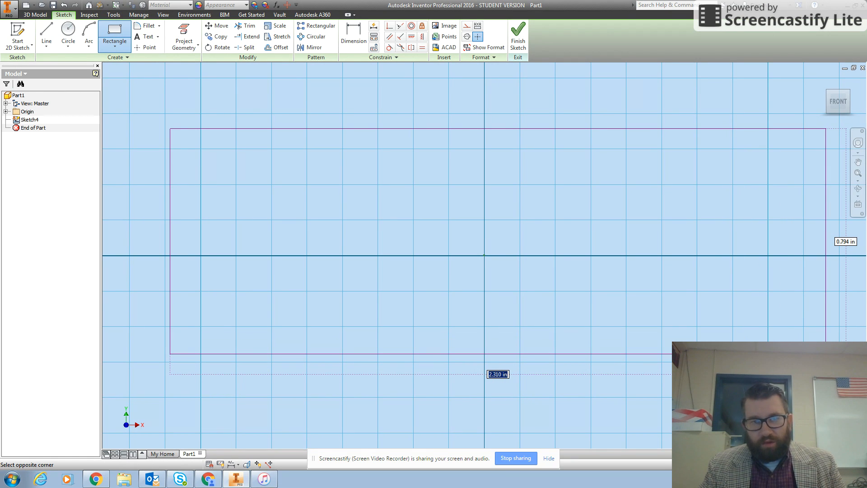
pyautogui.click(826, 354)
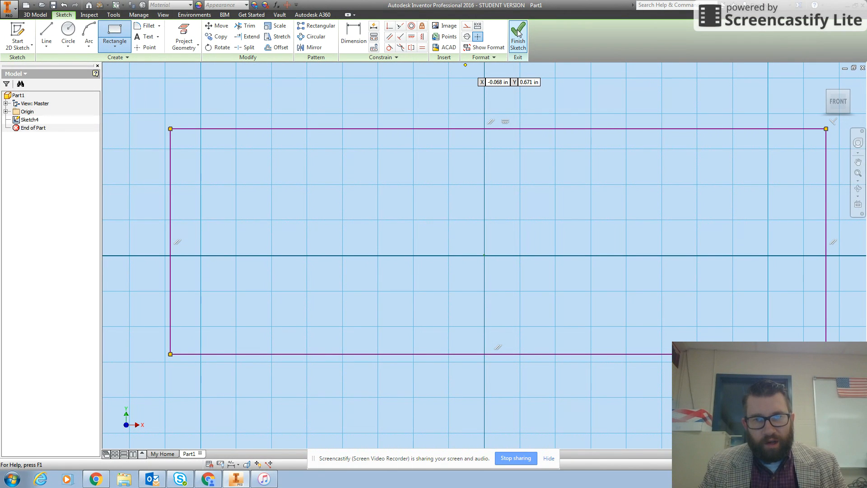
# - Finish the sketch and extrude the rectangle 0.5 in into a solid block
pyautogui.click(519, 33)
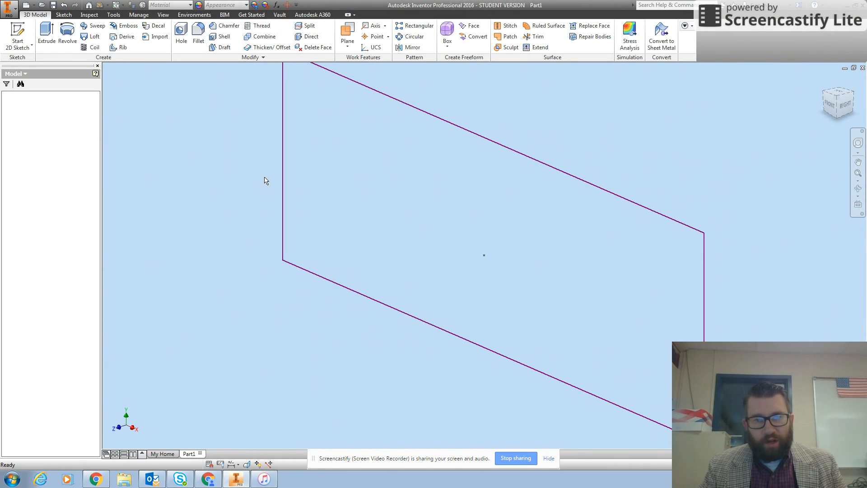
pyautogui.press('e')
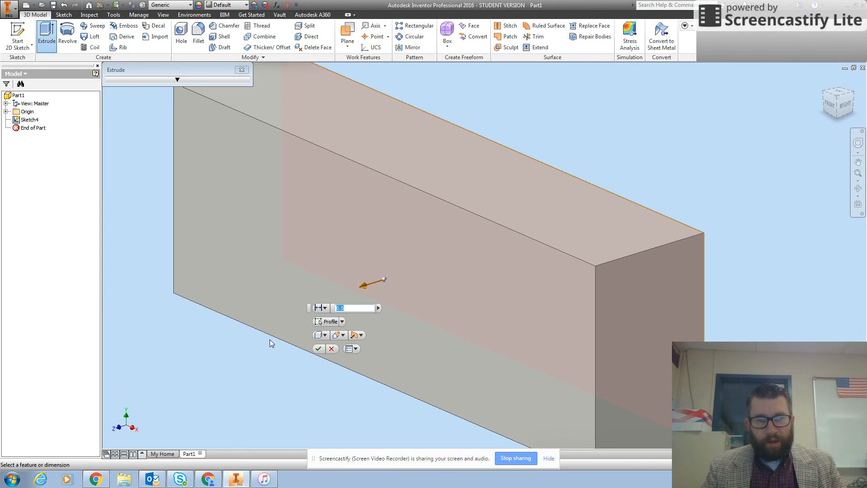
pyautogui.click(319, 349)
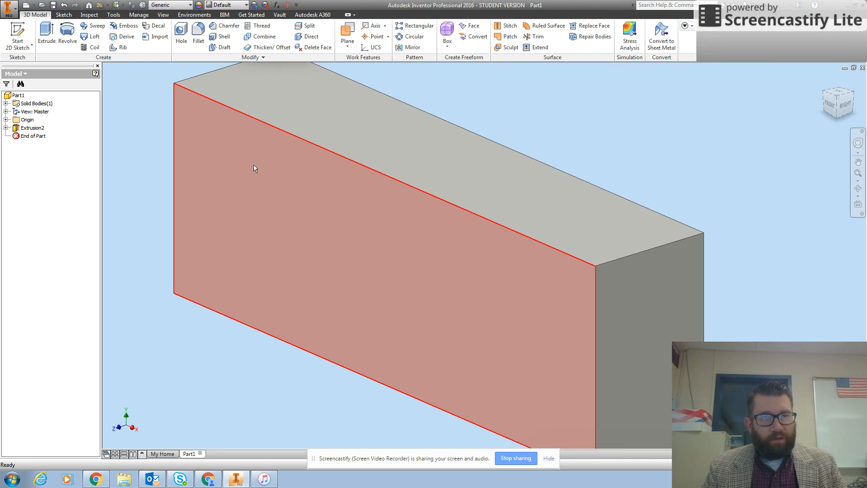
# - Start a 2D sketch on the block's large front face and add a text box reading PLTW in the face's upper-left area
pyautogui.click(18, 48)
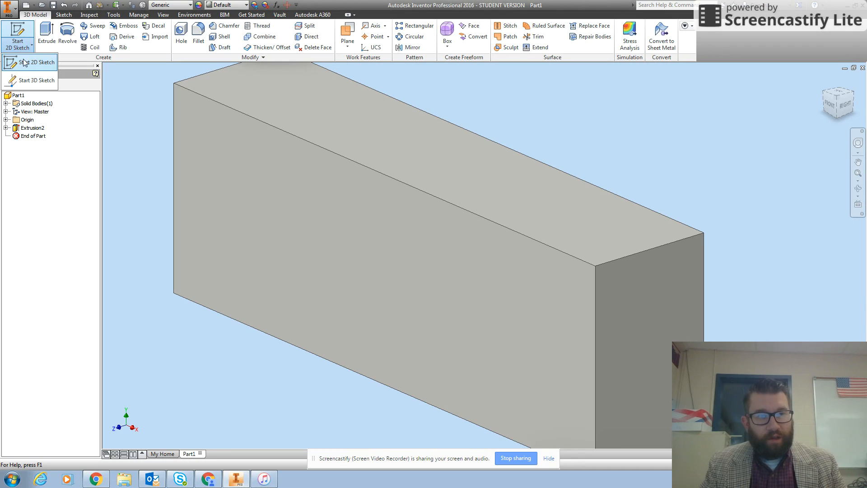
pyautogui.click(23, 62)
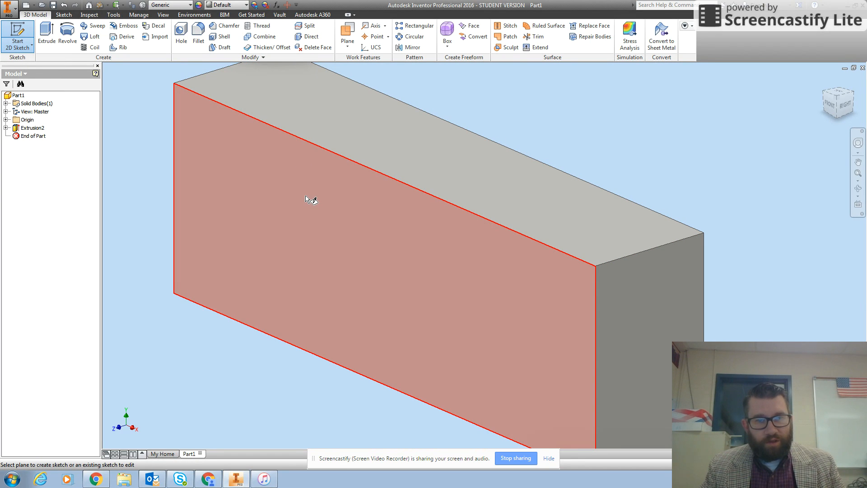
pyautogui.click(305, 195)
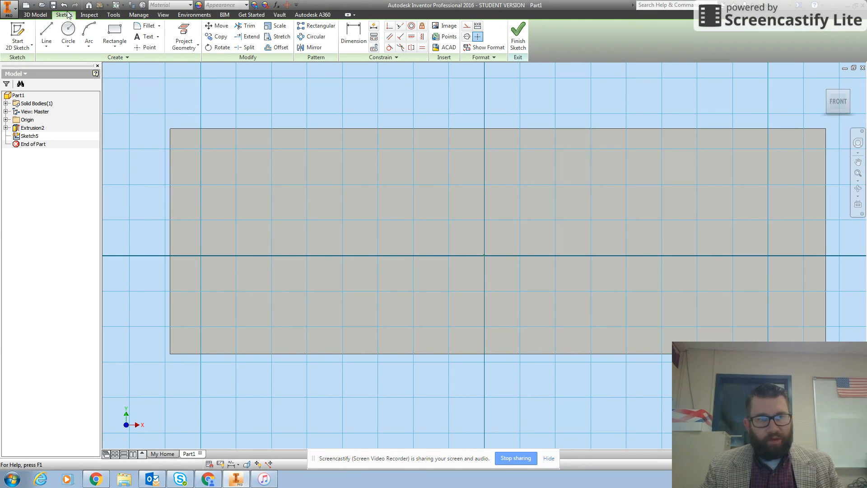
pyautogui.click(138, 38)
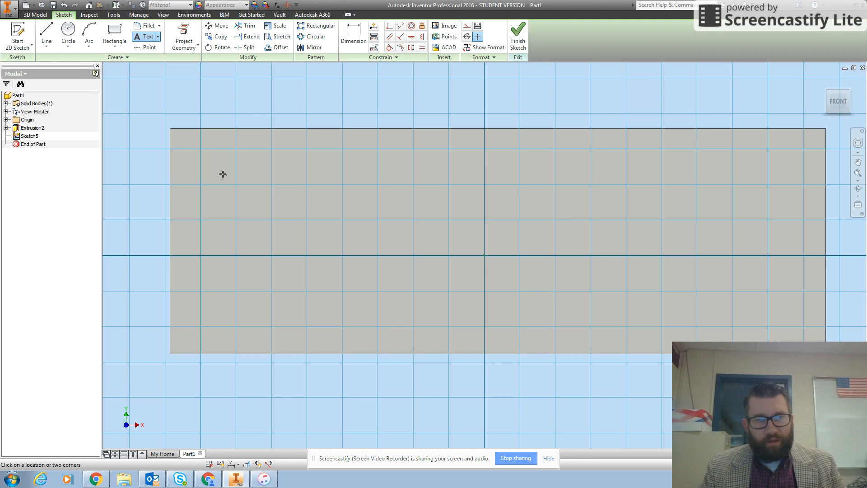
pyautogui.click(219, 160)
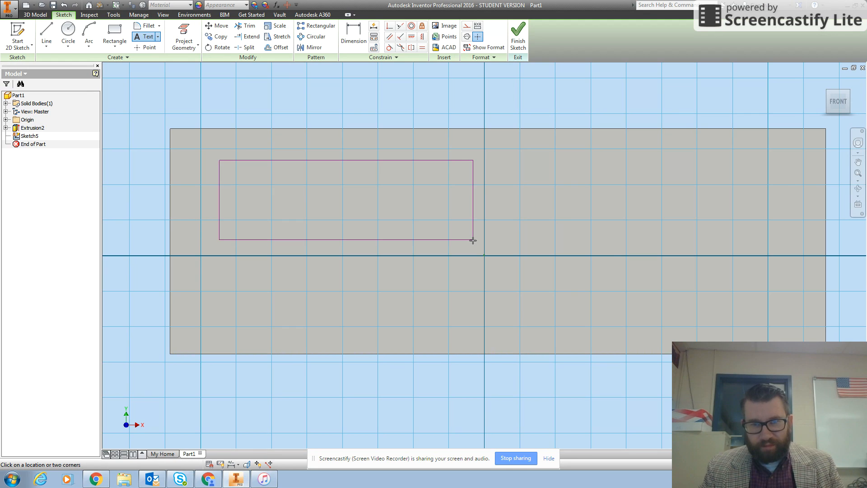
pyautogui.click(473, 235)
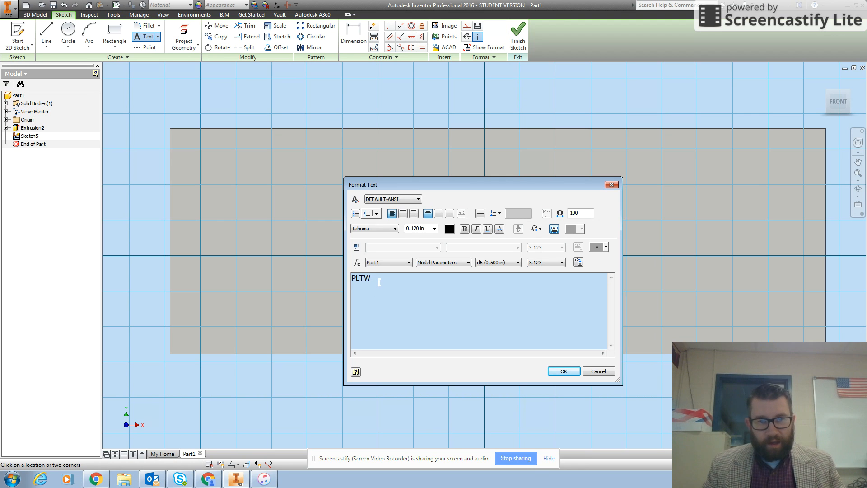
# - Set the height of the PLTW text to 0.2 in and accept the text formatting
pyautogui.moveTo(371, 280); pyautogui.dragTo(337, 285)
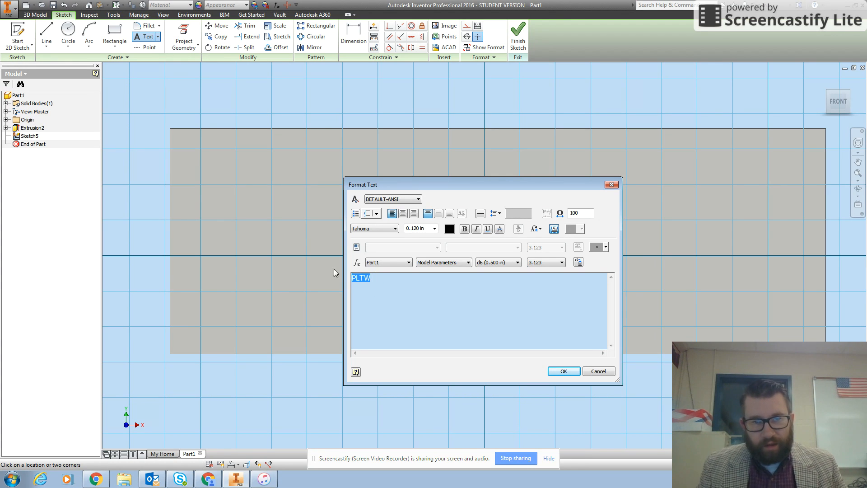
pyautogui.click(435, 228)
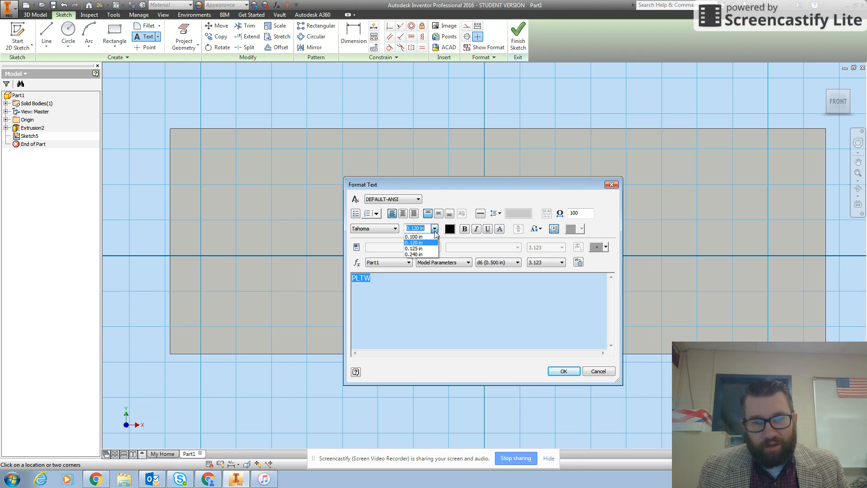
pyautogui.click(421, 256)
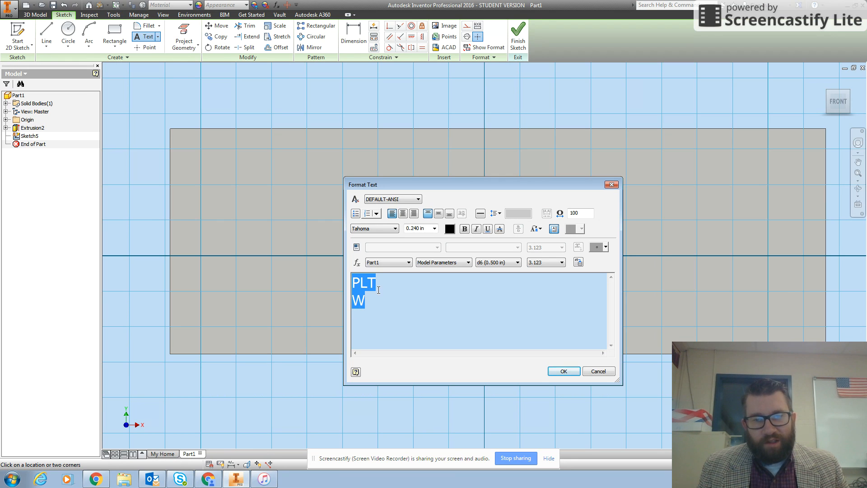
pyautogui.click(434, 228)
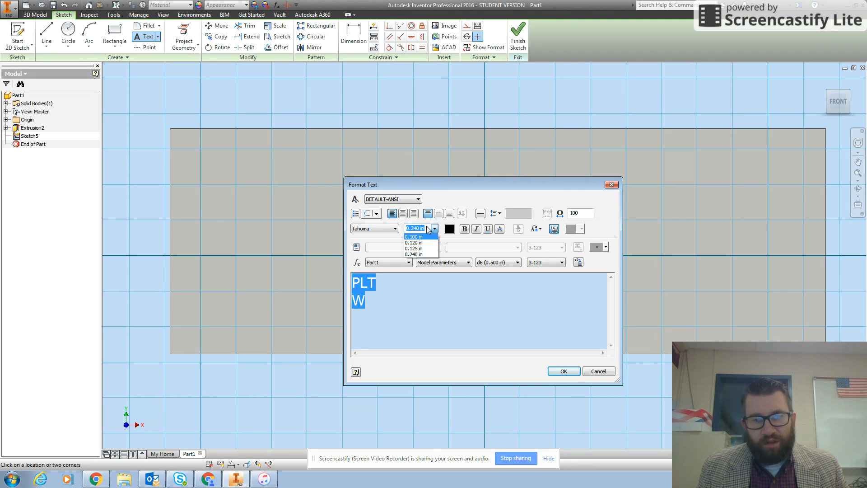
pyautogui.click(427, 228)
pyautogui.click(428, 227)
pyautogui.moveTo(427, 227); pyautogui.dragTo(399, 226)
pyautogui.write('0.2')
pyautogui.press('Tab')
pyautogui.press('Return')
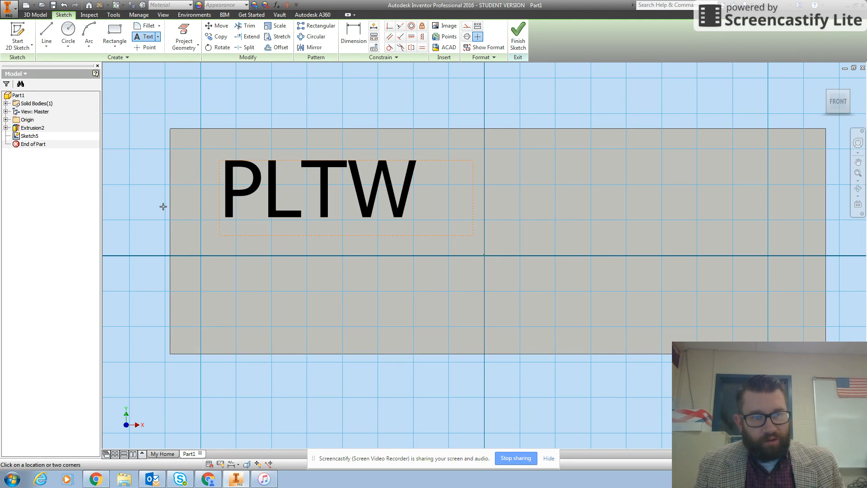
# - Reopen the PLTW sketch text for editing and change its font to Playbill
pyautogui.press('Escape')
pyautogui.click(15, 135)
pyautogui.doubleClick(272, 202)
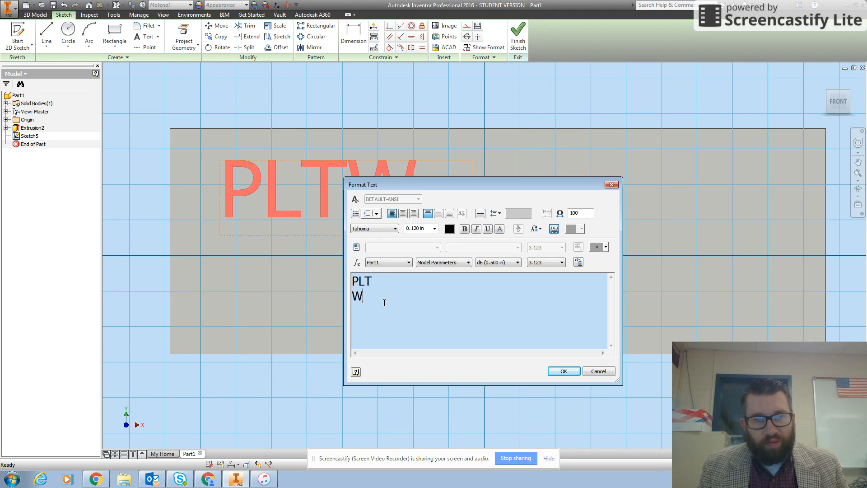
pyautogui.moveTo(384, 300); pyautogui.dragTo(342, 278)
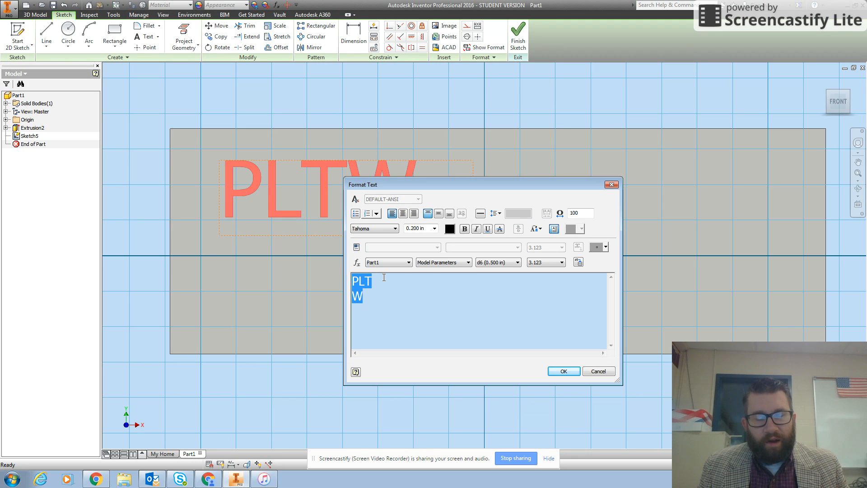
pyautogui.click(368, 230)
pyautogui.scroll(6, 389, 344)
pyautogui.scroll(15, 384, 323)
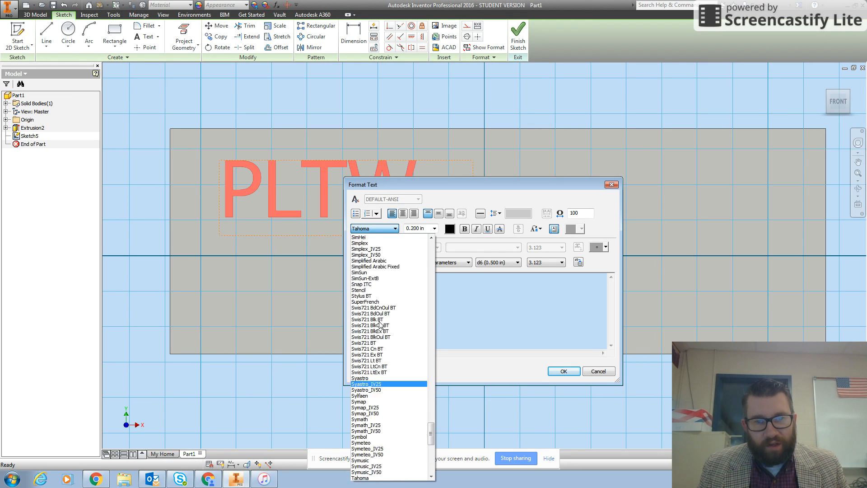
pyautogui.scroll(3, 390, 316)
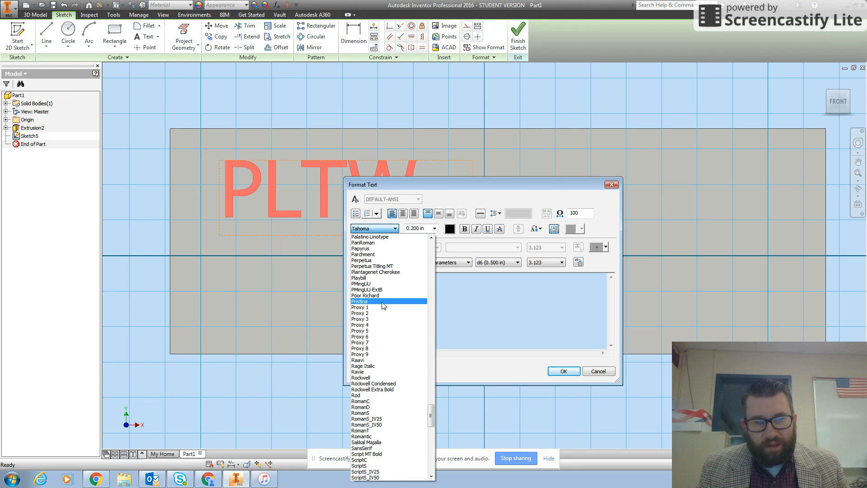
pyautogui.click(370, 281)
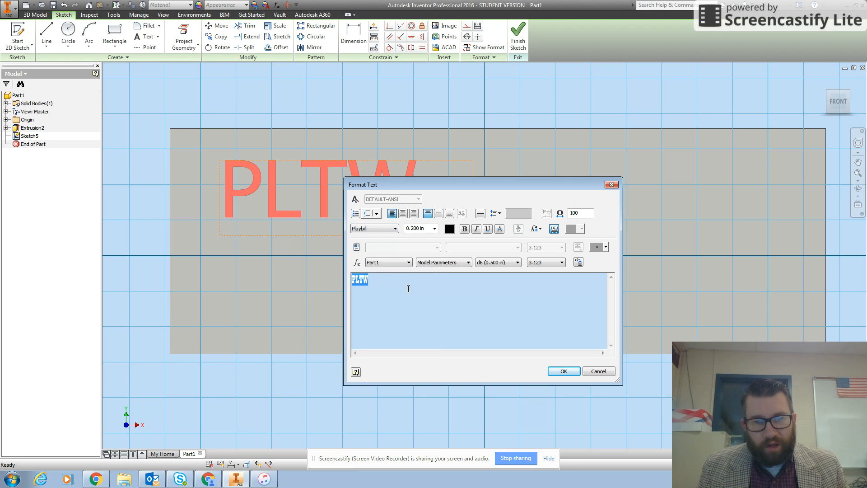
pyautogui.click(564, 372)
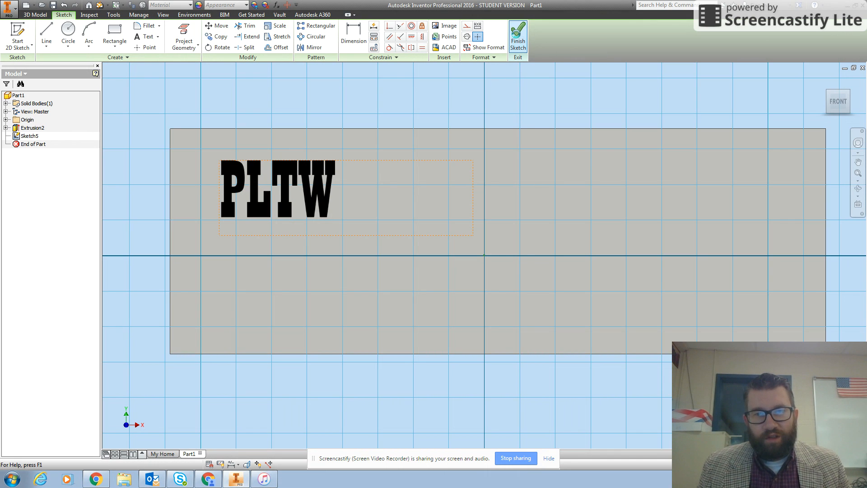
# - Finish the sketch and emboss the PLTW text outward from the front face with a depth of 0.25 in
pyautogui.click(518, 36)
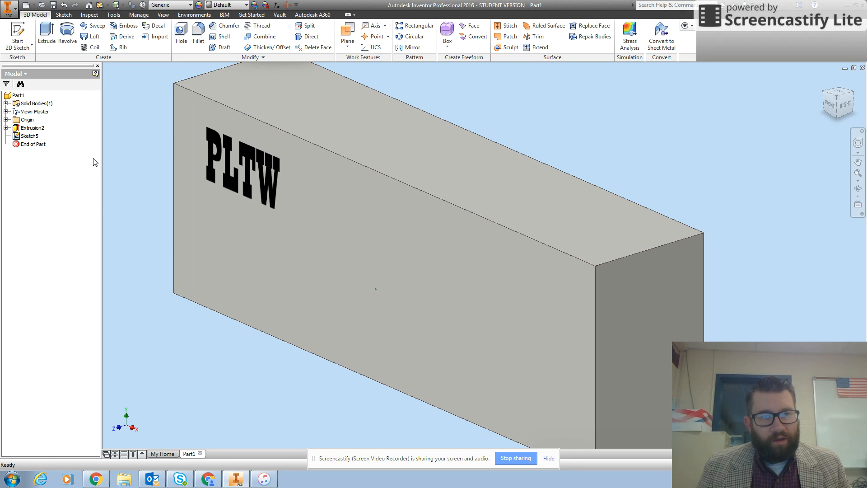
pyautogui.click(261, 163)
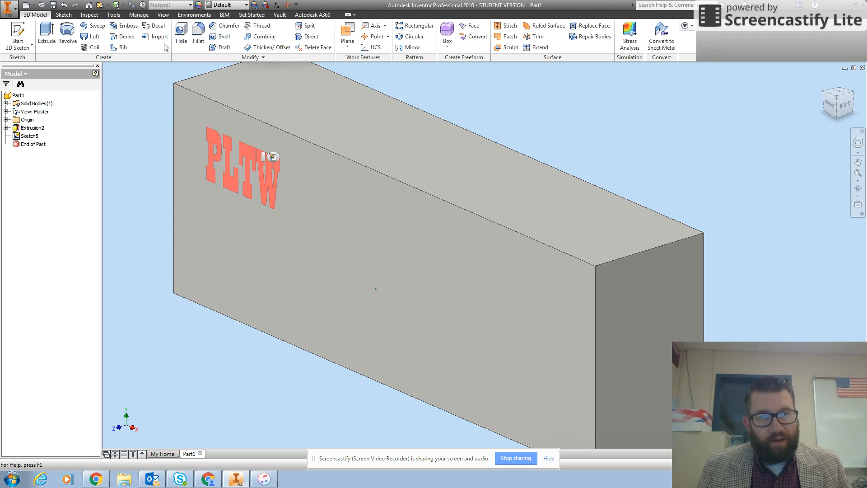
pyautogui.click(123, 28)
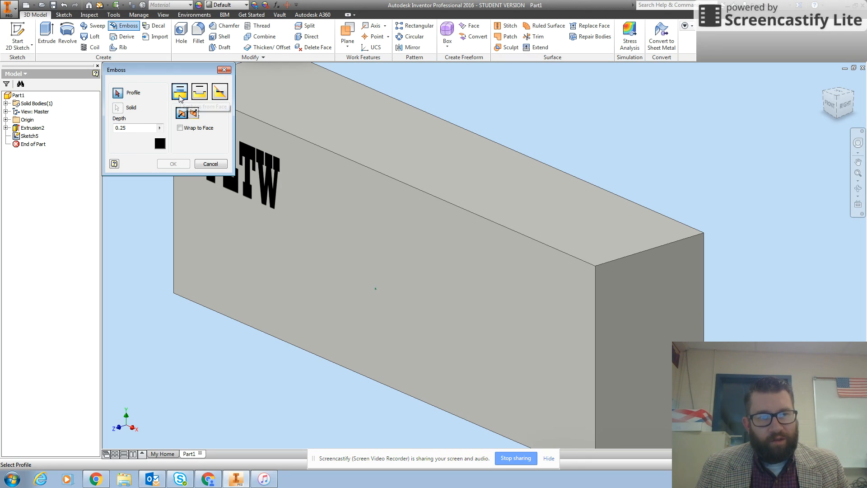
pyautogui.click(268, 183)
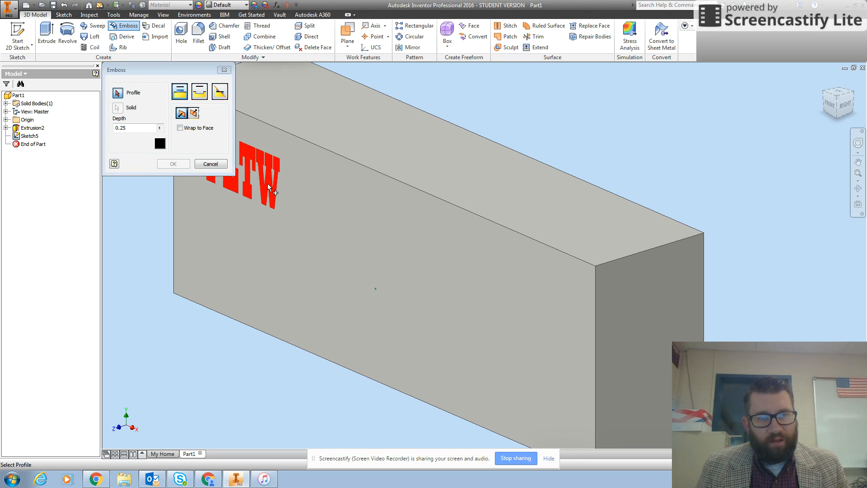
pyautogui.click(143, 129)
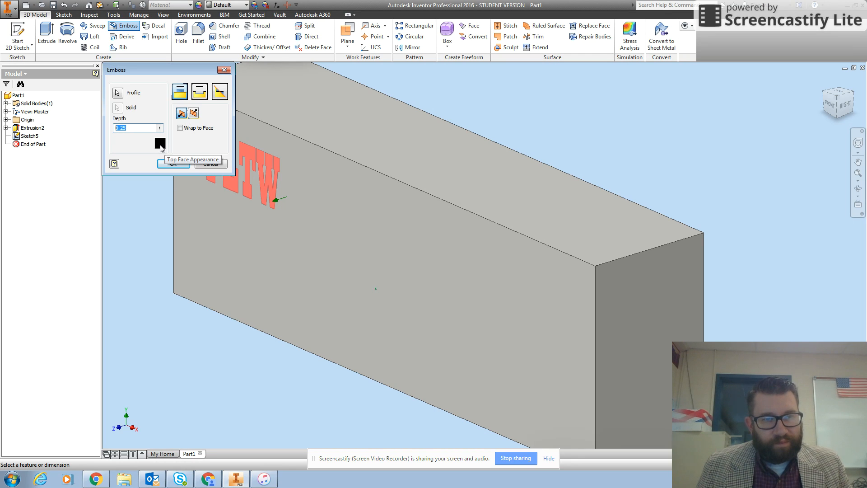
pyautogui.click(172, 165)
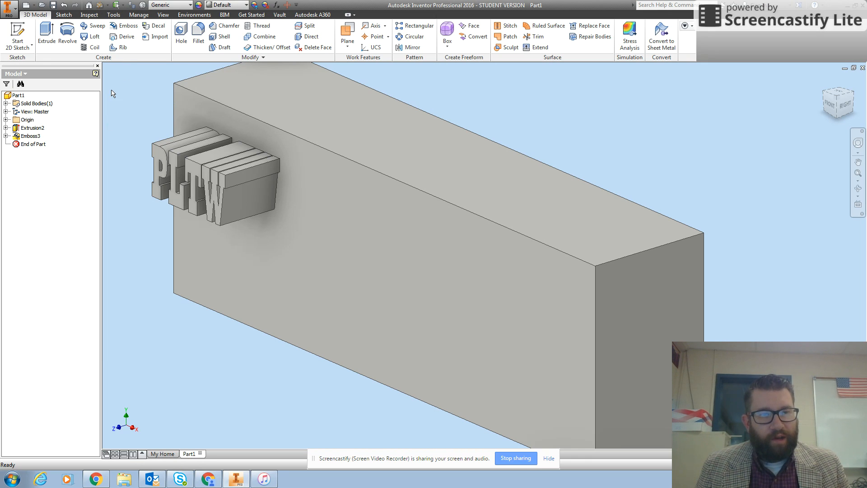
# - Start a 2D sketch on the block's large front face and add a text box reading IED in the face's right half
pyautogui.click(18, 44)
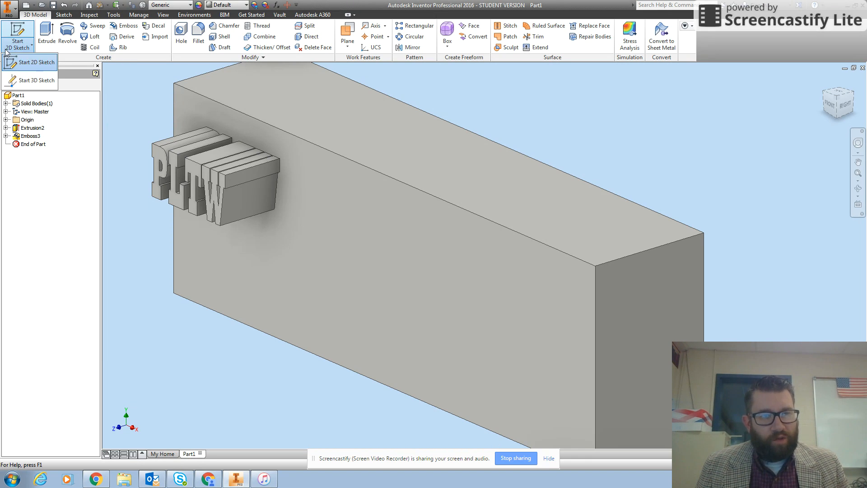
pyautogui.click(31, 62)
pyautogui.click(427, 247)
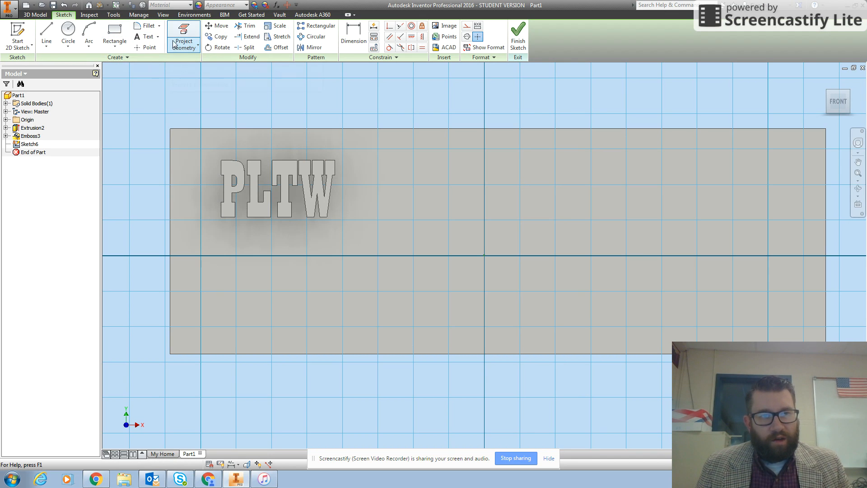
pyautogui.click(145, 36)
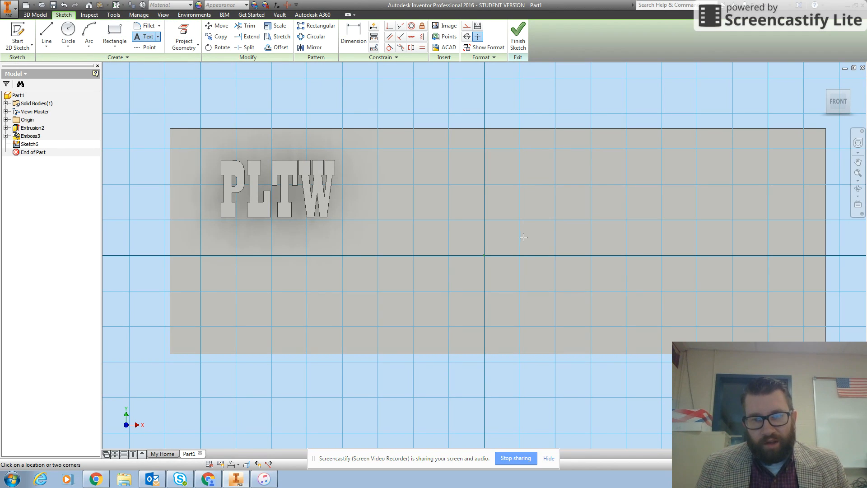
pyautogui.moveTo(508, 206); pyautogui.dragTo(797, 301)
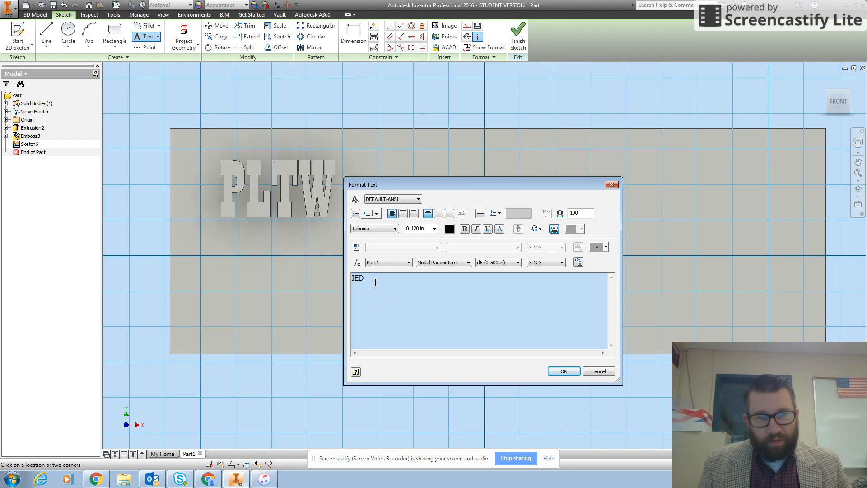
# - Set the height of the IED text to 0.240 in
pyautogui.moveTo(369, 281); pyautogui.dragTo(344, 283)
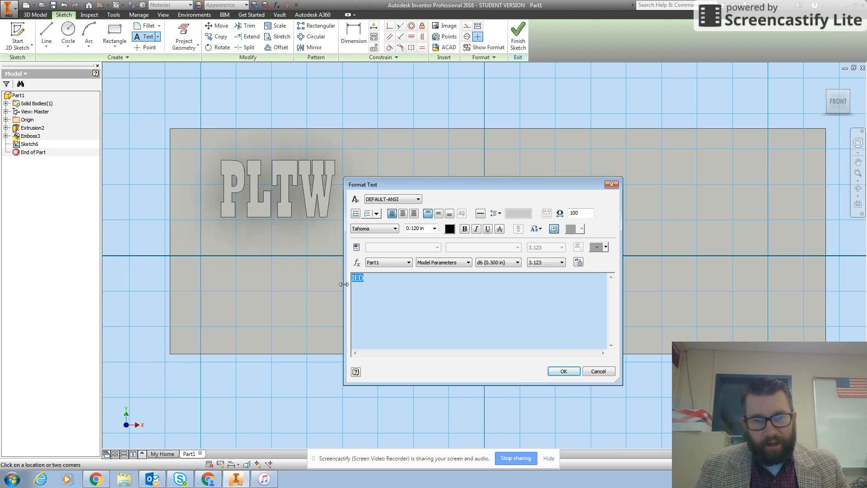
pyautogui.click(435, 229)
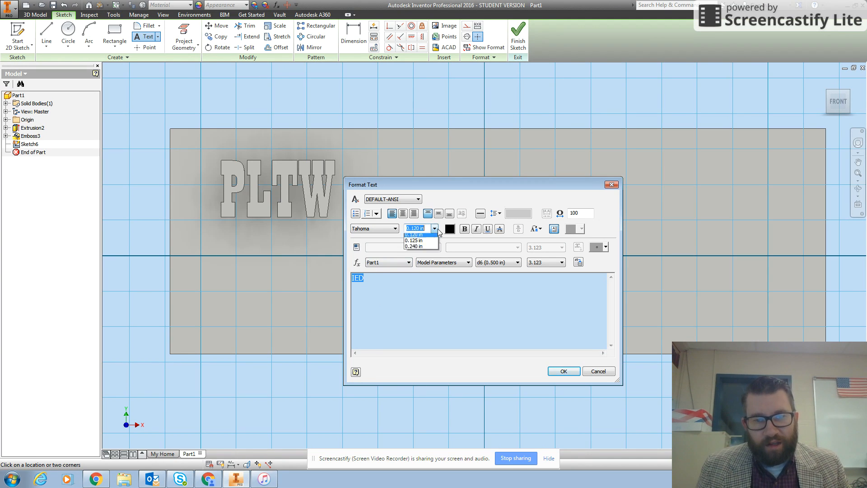
pyautogui.click(423, 254)
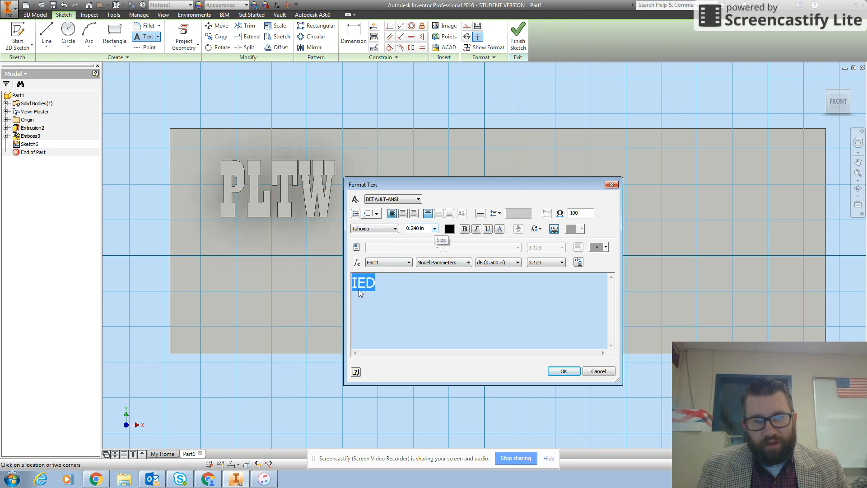
# - Try the SimHei font on the IED text
pyautogui.click(374, 230)
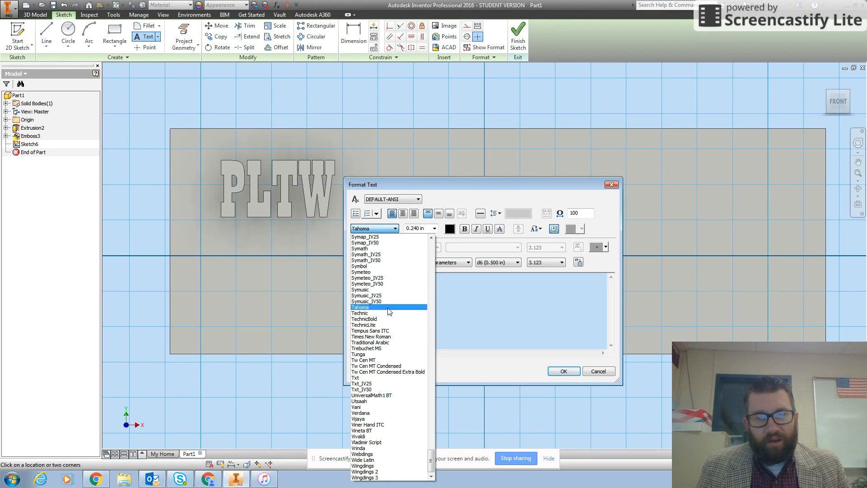
pyautogui.scroll(10, 410, 326)
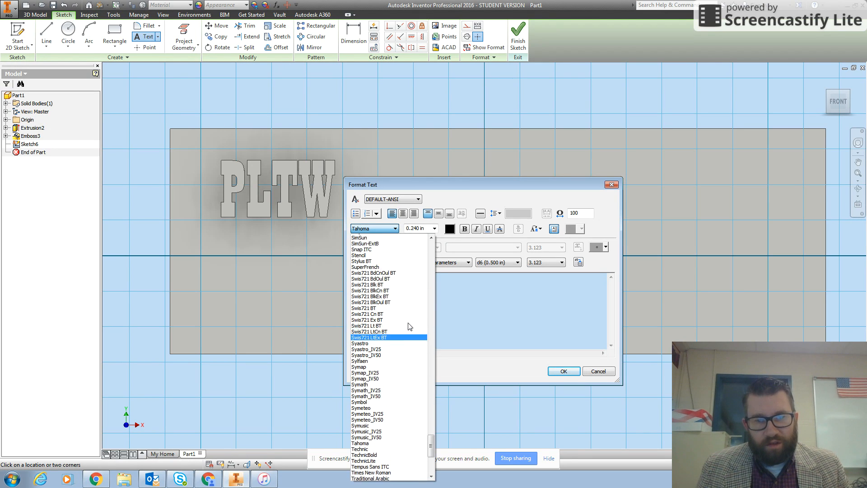
pyautogui.scroll(1, 410, 326)
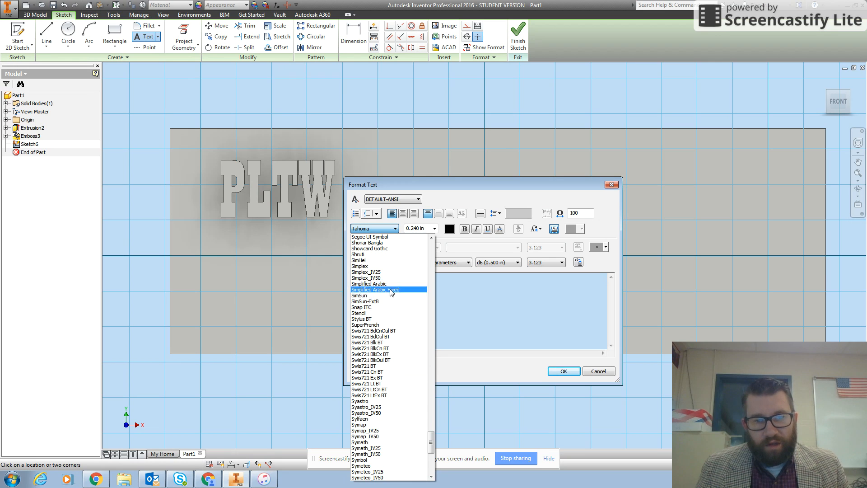
pyautogui.click(382, 260)
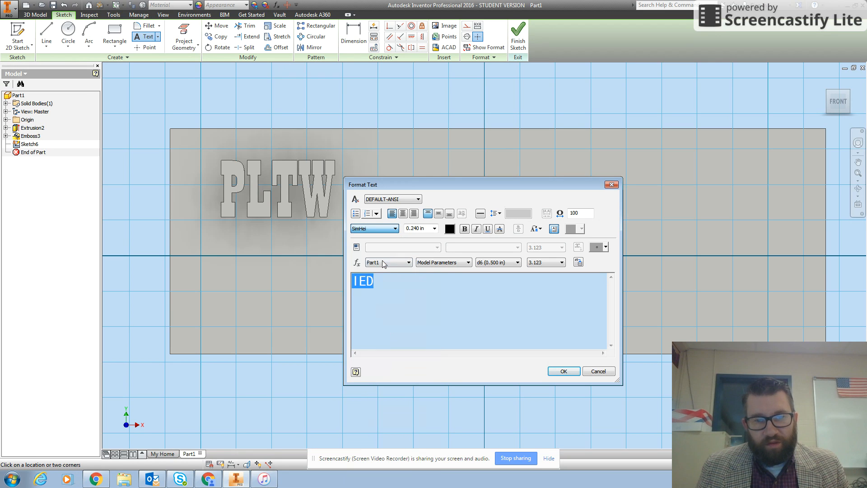
# - Change the font of the IED text to Forte and accept the text formatting
pyautogui.click(384, 230)
pyautogui.scroll(-8, 372, 358)
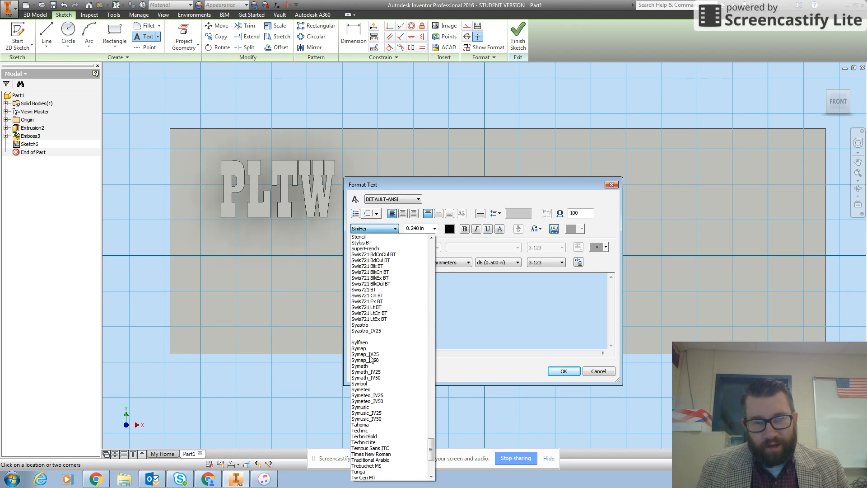
pyautogui.scroll(-1, 372, 357)
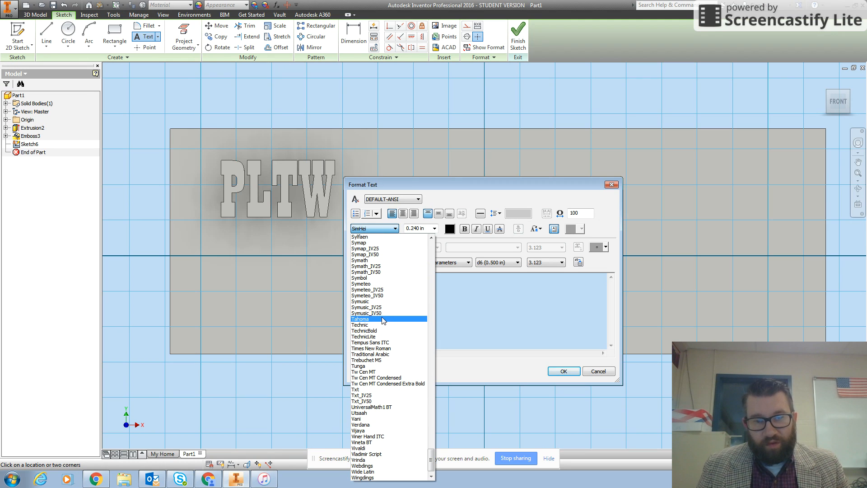
pyautogui.scroll(20, 377, 330)
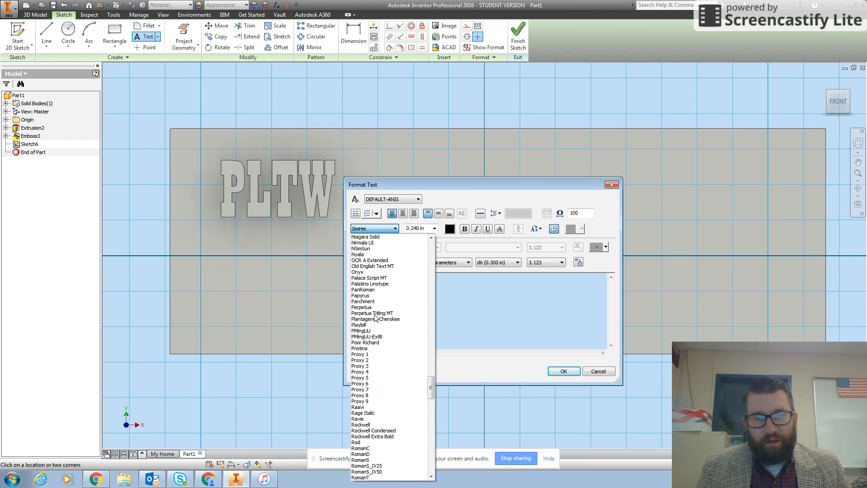
pyautogui.scroll(20, 377, 319)
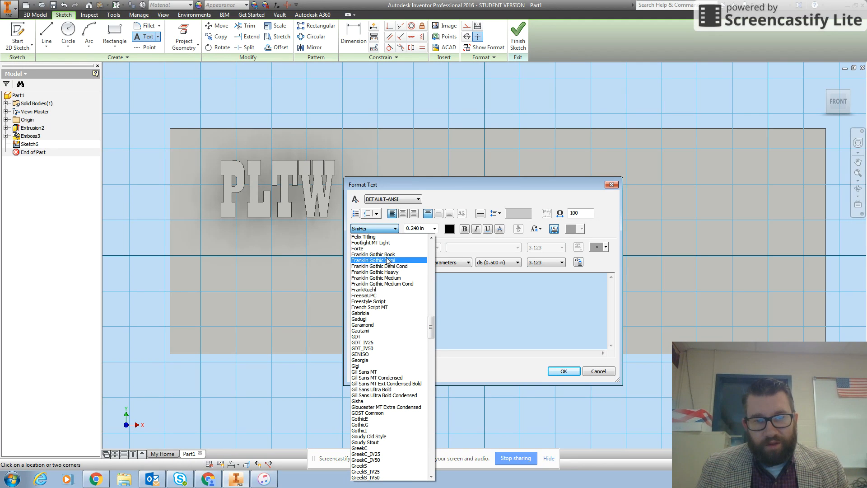
pyautogui.click(382, 249)
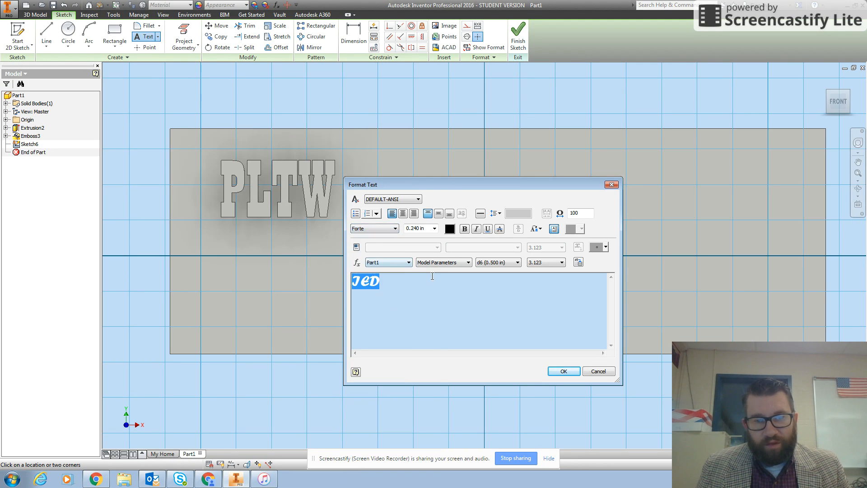
pyautogui.click(564, 372)
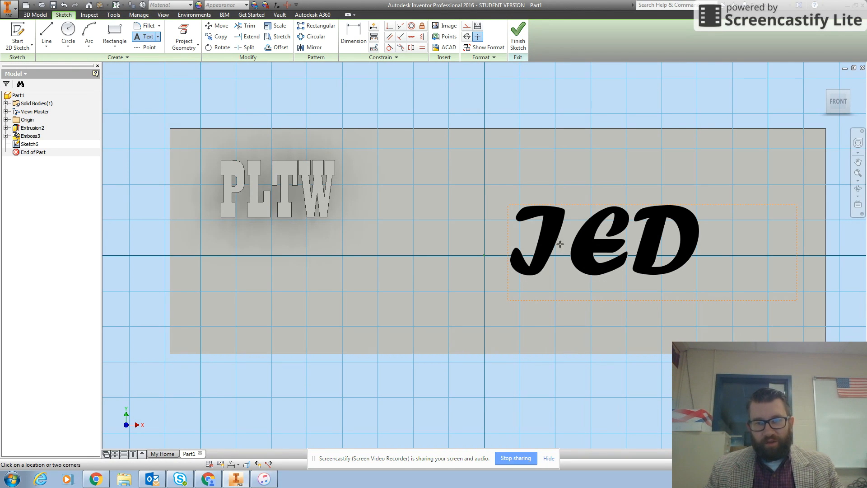
# - Finish the sketch and engrave the IED text into the front face with a depth of 0.3 in
pyautogui.click(518, 36)
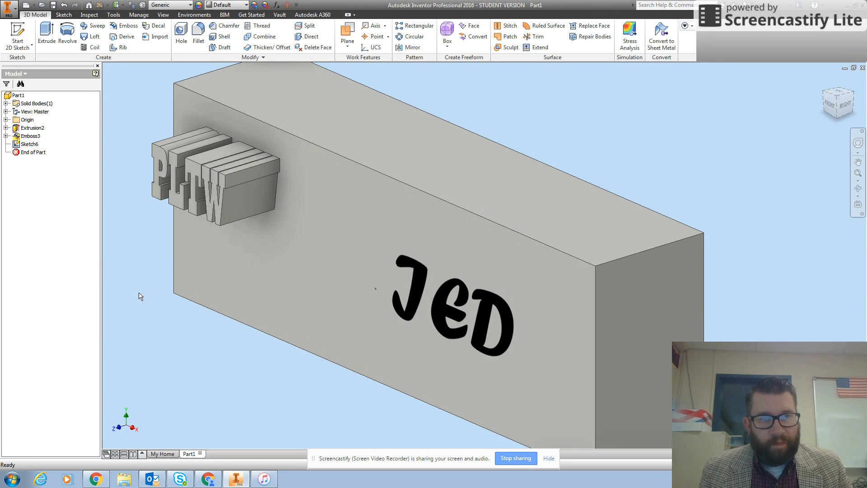
pyautogui.click(457, 315)
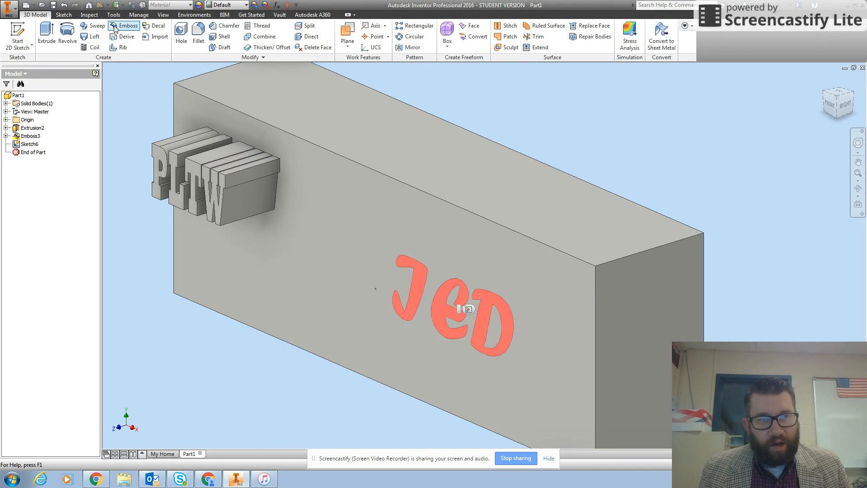
pyautogui.click(116, 26)
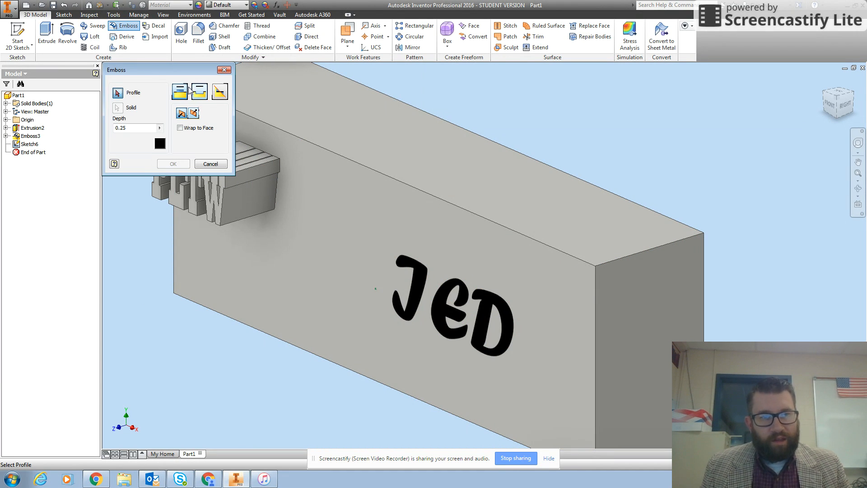
pyautogui.click(201, 96)
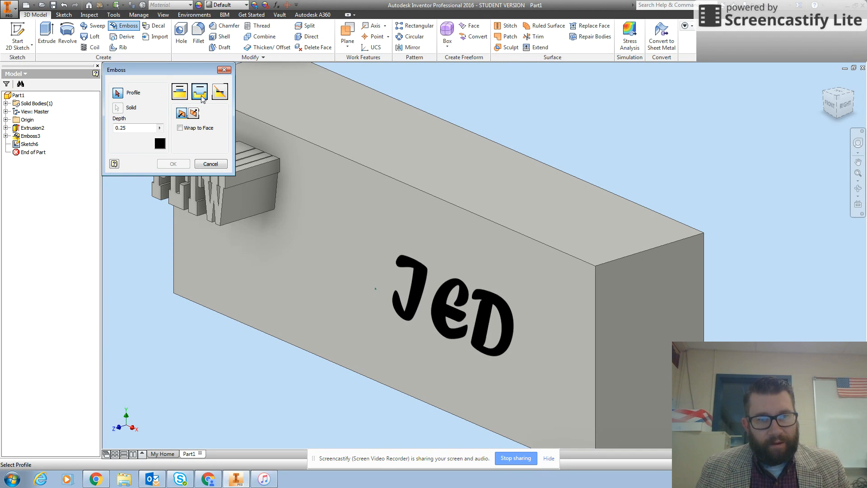
pyautogui.click(443, 326)
pyautogui.click(202, 95)
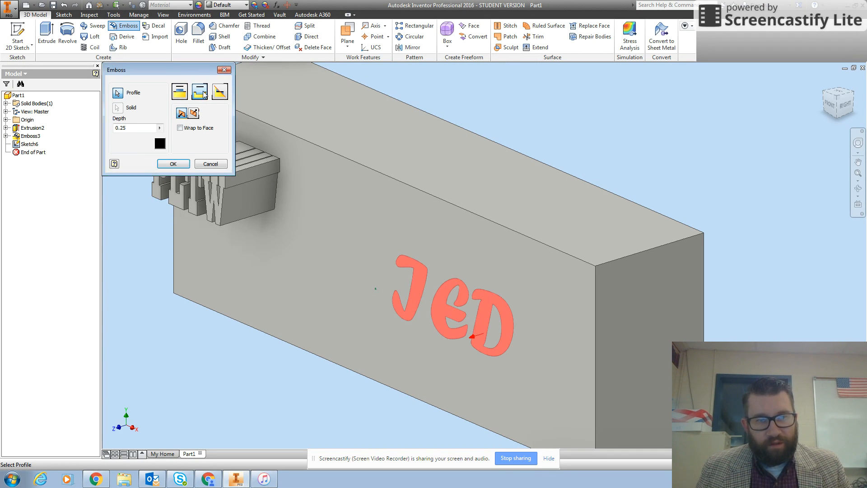
pyautogui.moveTo(134, 128); pyautogui.dragTo(99, 131)
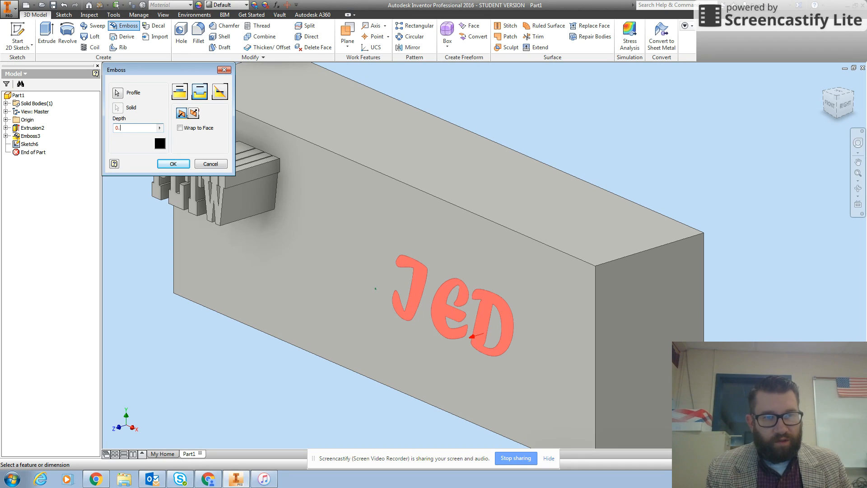
pyautogui.click(173, 163)
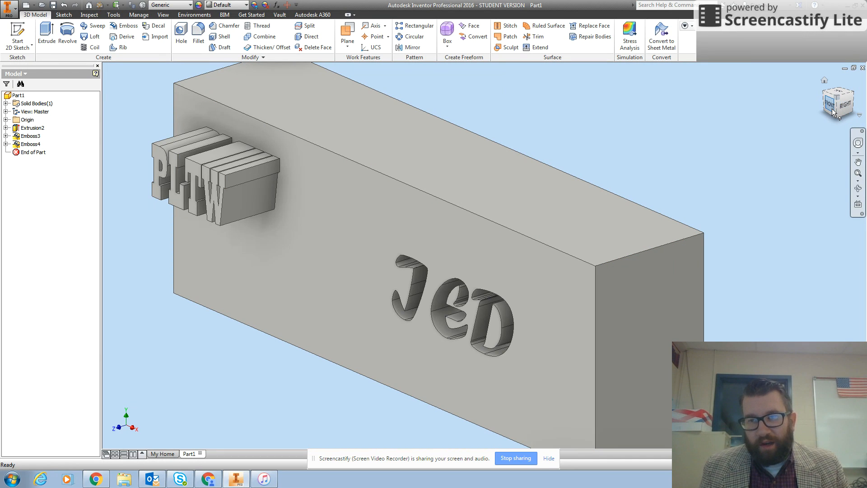
pyautogui.moveTo(838, 97)
pyautogui.mouseDown()
pyautogui.moveTo(848, 95)
pyautogui.moveTo(834, 107)
pyautogui.mouseUp()
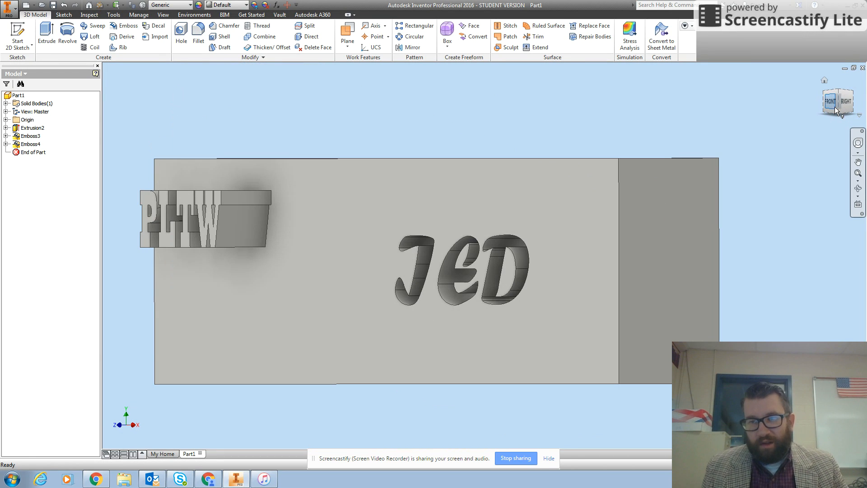
pyautogui.moveTo(852, 154)
pyautogui.mouseDown()
pyautogui.moveTo(843, 434)
pyautogui.moveTo(841, 190)
pyautogui.moveTo(828, 181)
pyautogui.moveTo(804, 202)
pyautogui.moveTo(810, 249)
pyautogui.mouseUp()
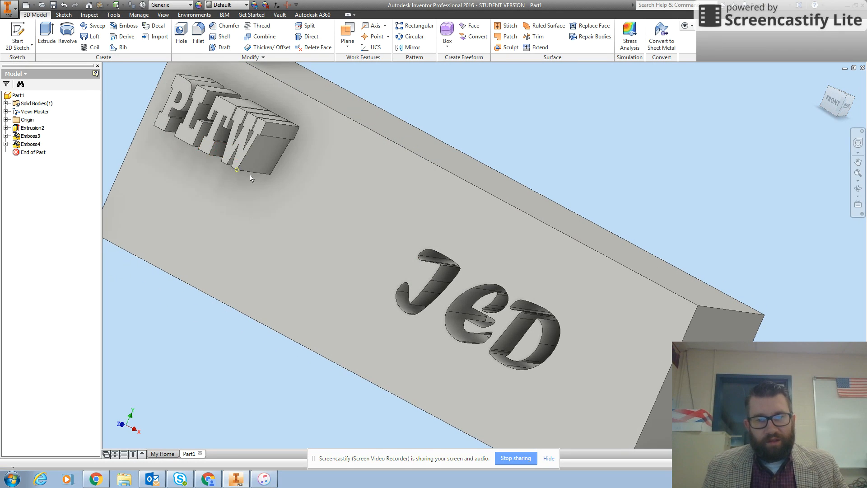